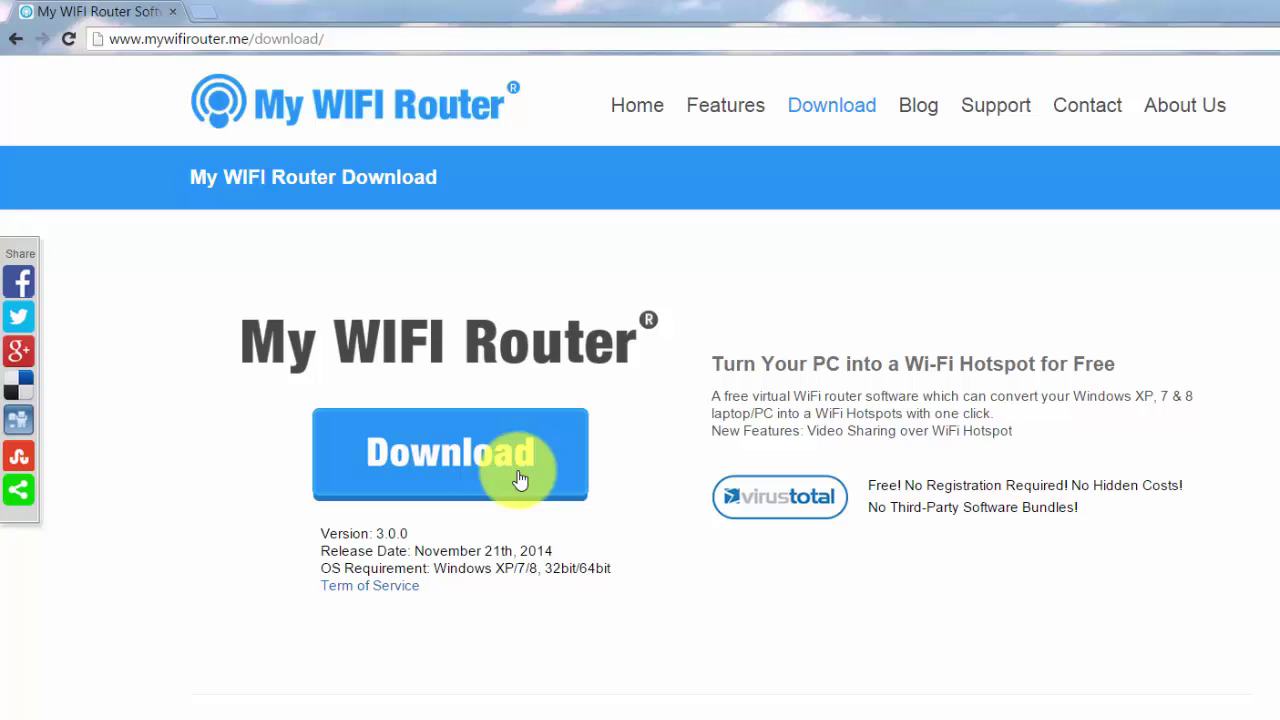
Download the MyWIFIRouter_setup installer and save it into This PC's Downloads folder
left_click(519, 480)
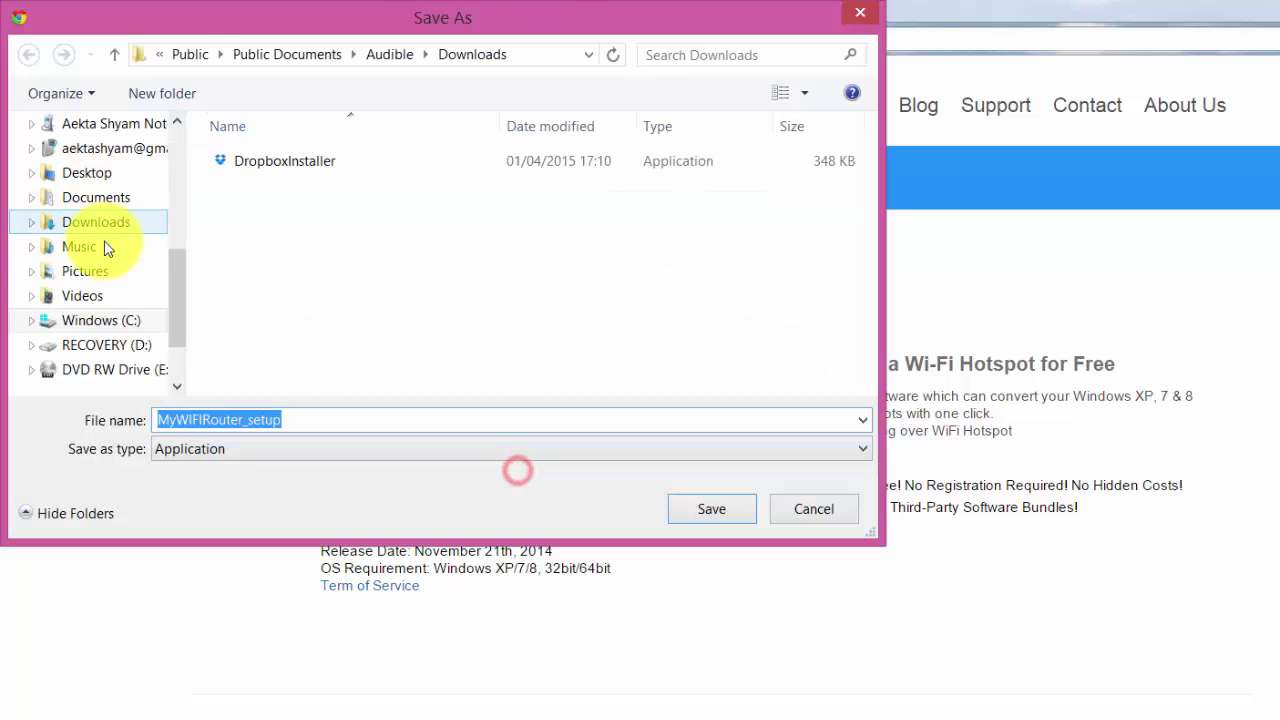
left_click(110, 233)
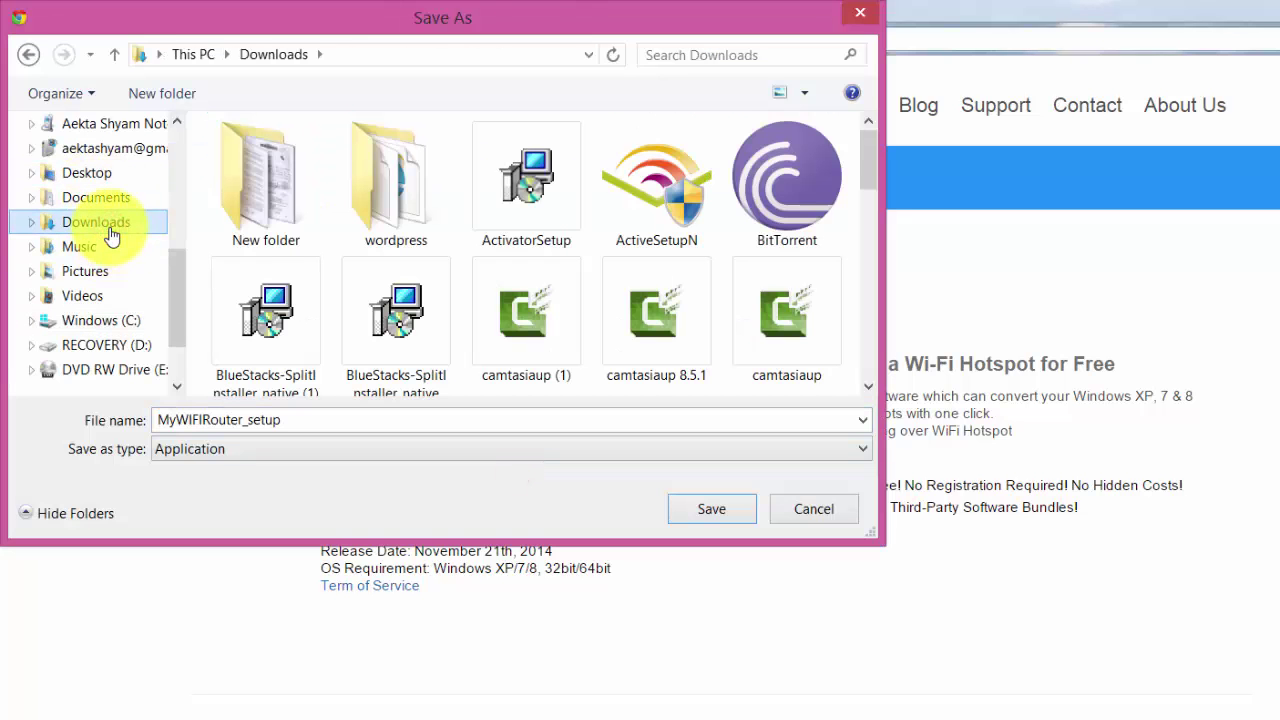
left_click(718, 509)
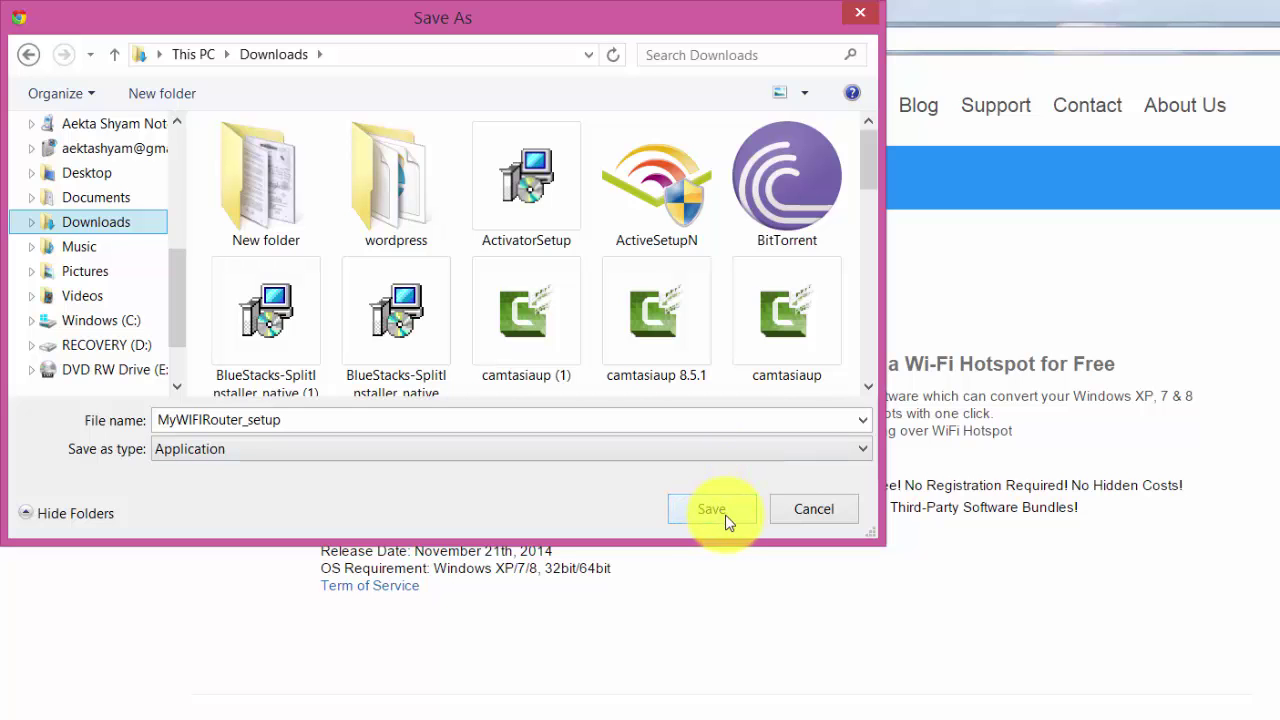
left_click(726, 519)
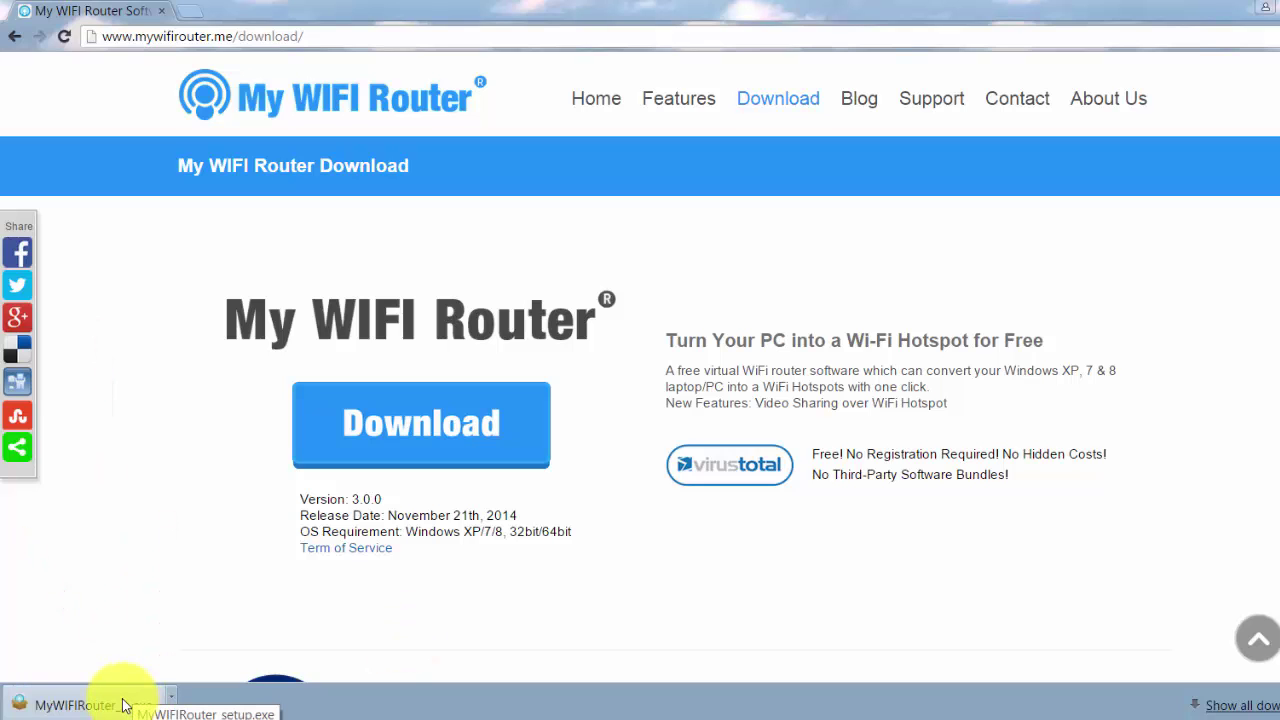
Run MyWIFIRouter_setup.exe, install to the default folder, and launch My WIFI Router 3.0
left_click(123, 705)
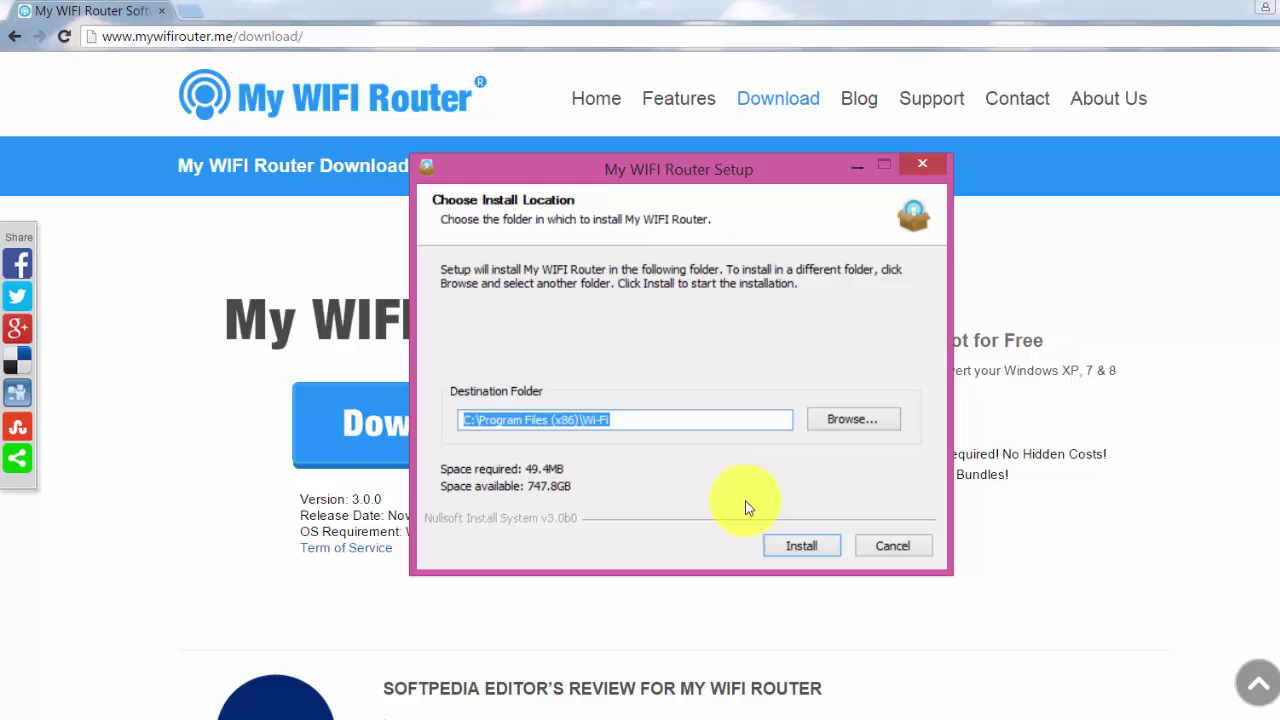
left_click(829, 549)
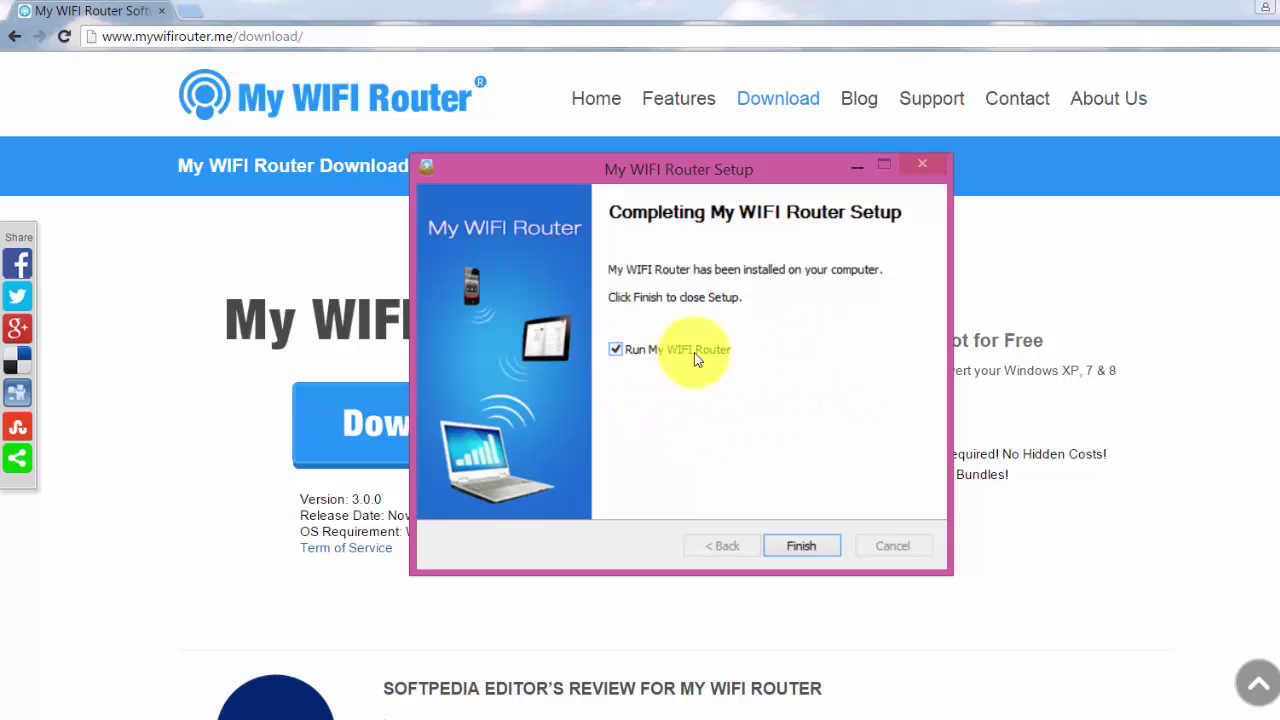
left_click(824, 551)
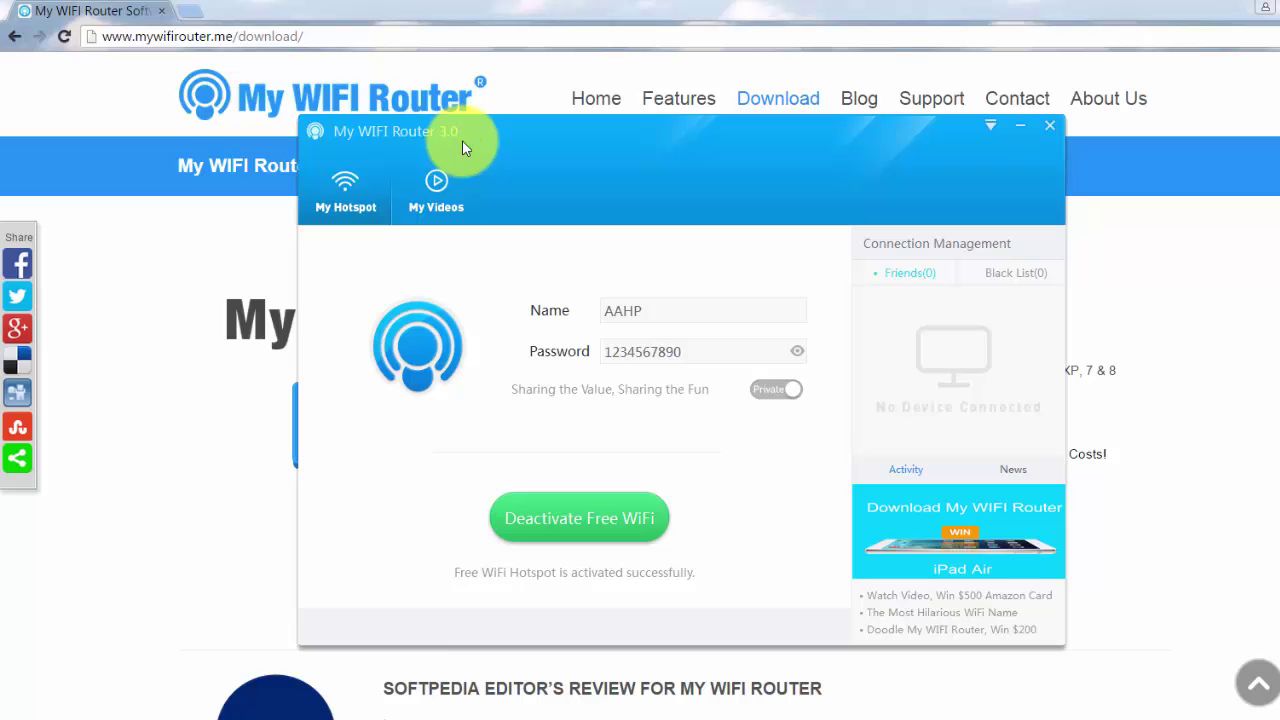
mouse_move(655, 317)
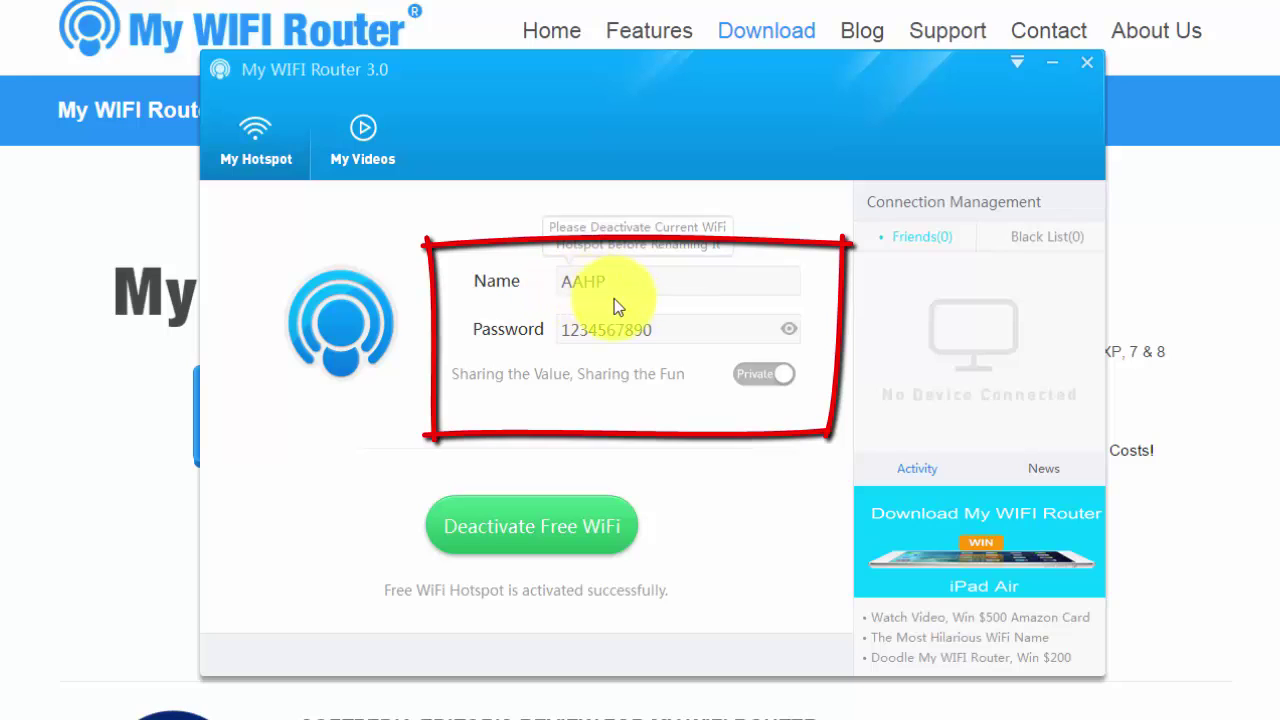
mouse_move(672, 348)
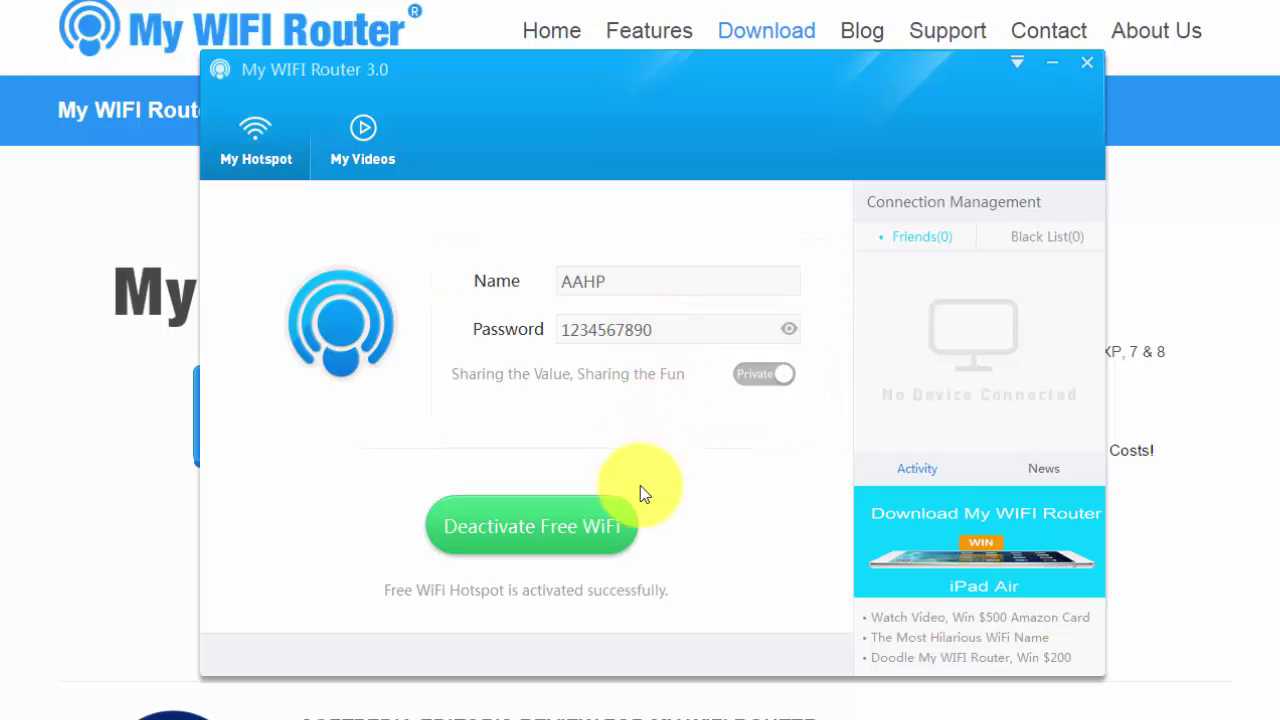
Deactivate Free WiFi and rename the hotspot from AAHP to 'test'
left_click(596, 545)
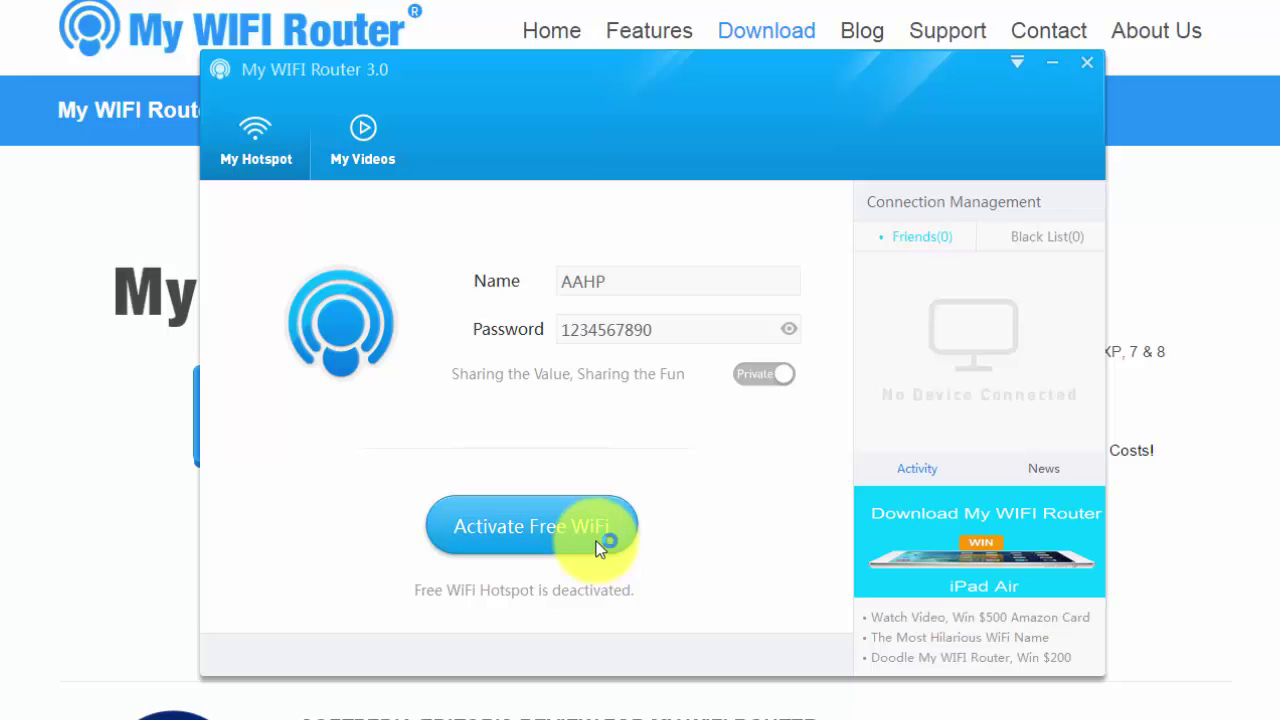
left_click(635, 281)
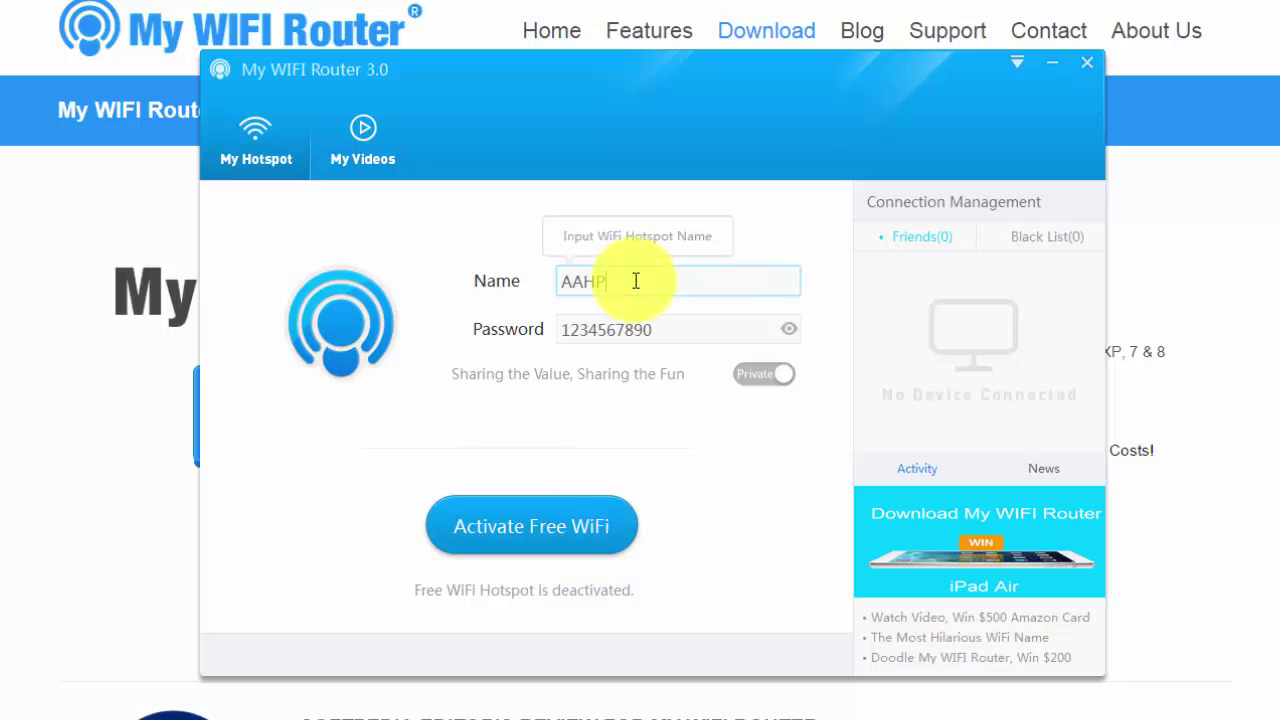
key("BackSpace")
key("BackSpace")
key("BackSpace")
key("BackSpace")
type("test")
Replace the hotspot password with a new one and reactivate Free WiFi
left_click(660, 328)
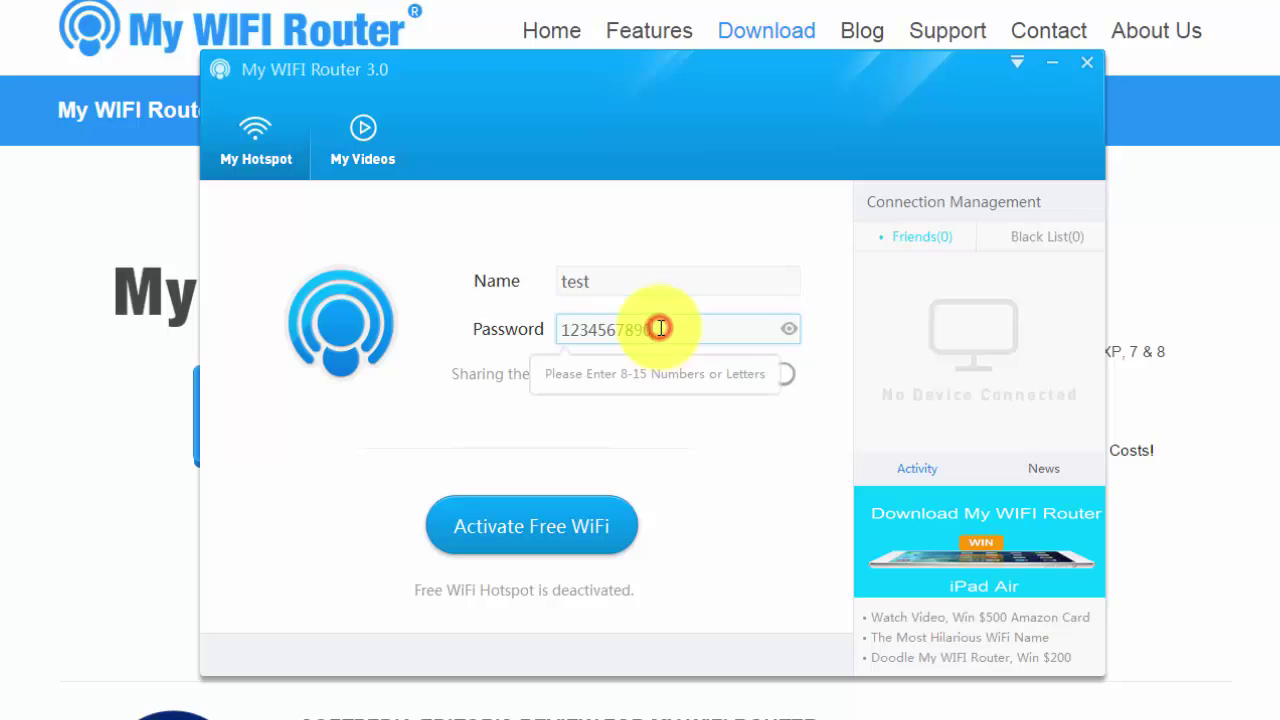
key("BackSpace")
key("BackSpace")
key("BackSpace")
key("BackSpace")
key("BackSpace")
key("BackSpace")
key("BackSpace")
key("BackSpace")
key("BackSpace")
key("BackSpace")
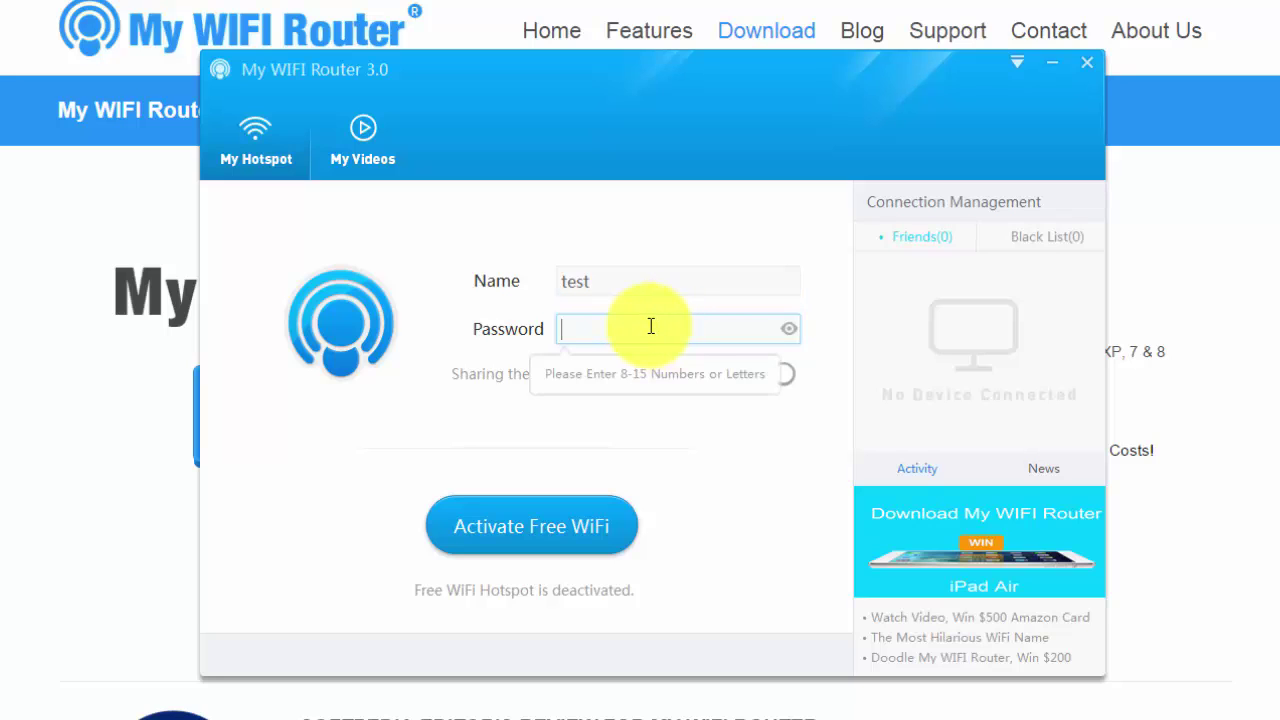
type("abcd1234")
left_click(588, 552)
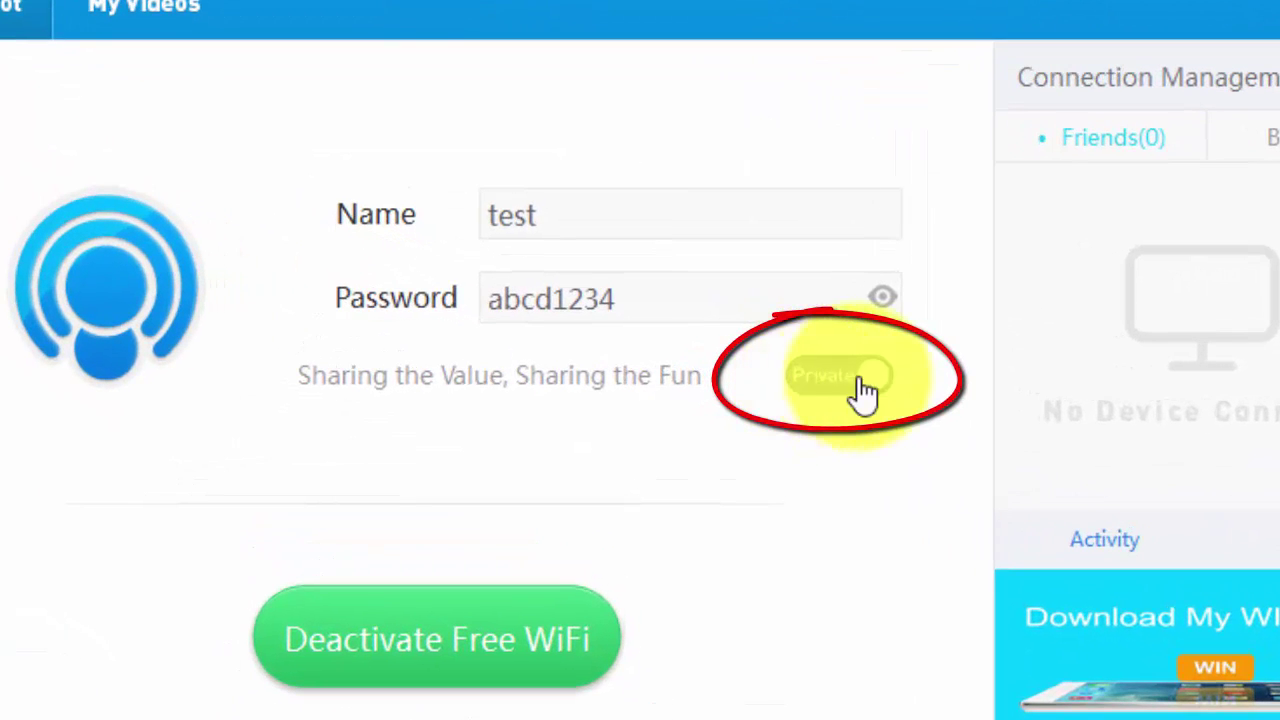
left_click(796, 378)
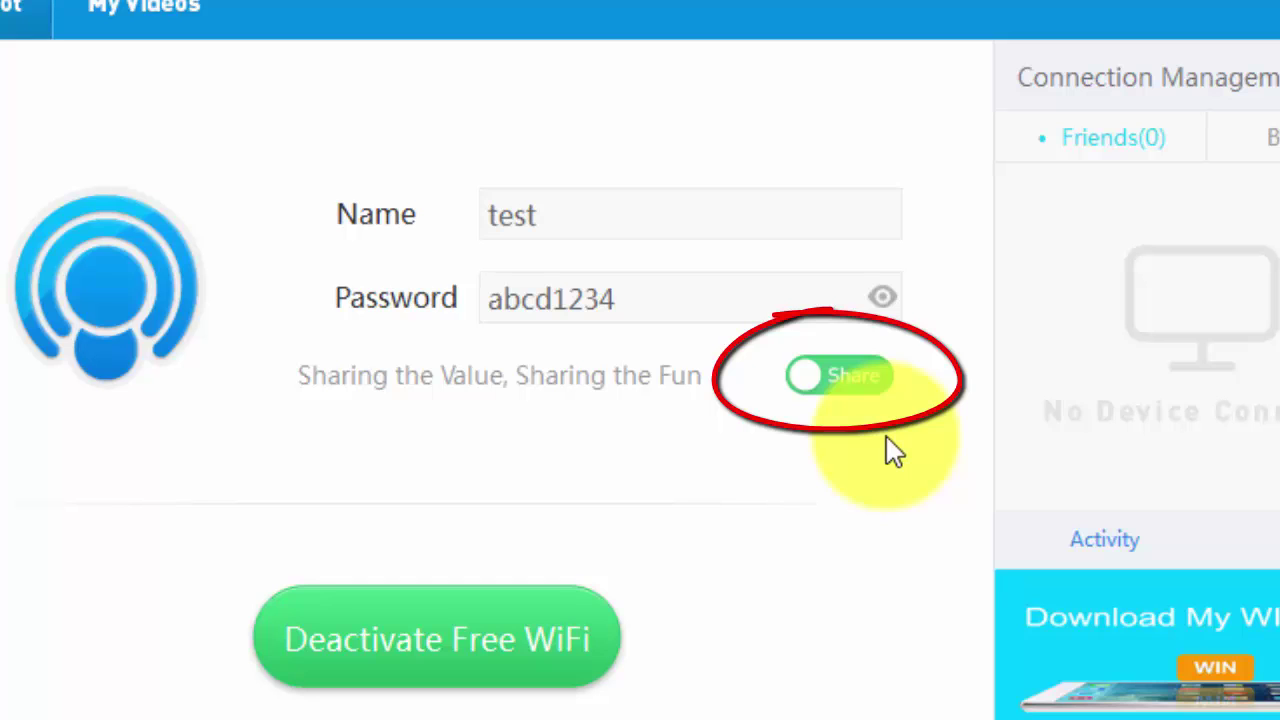
left_click(873, 388)
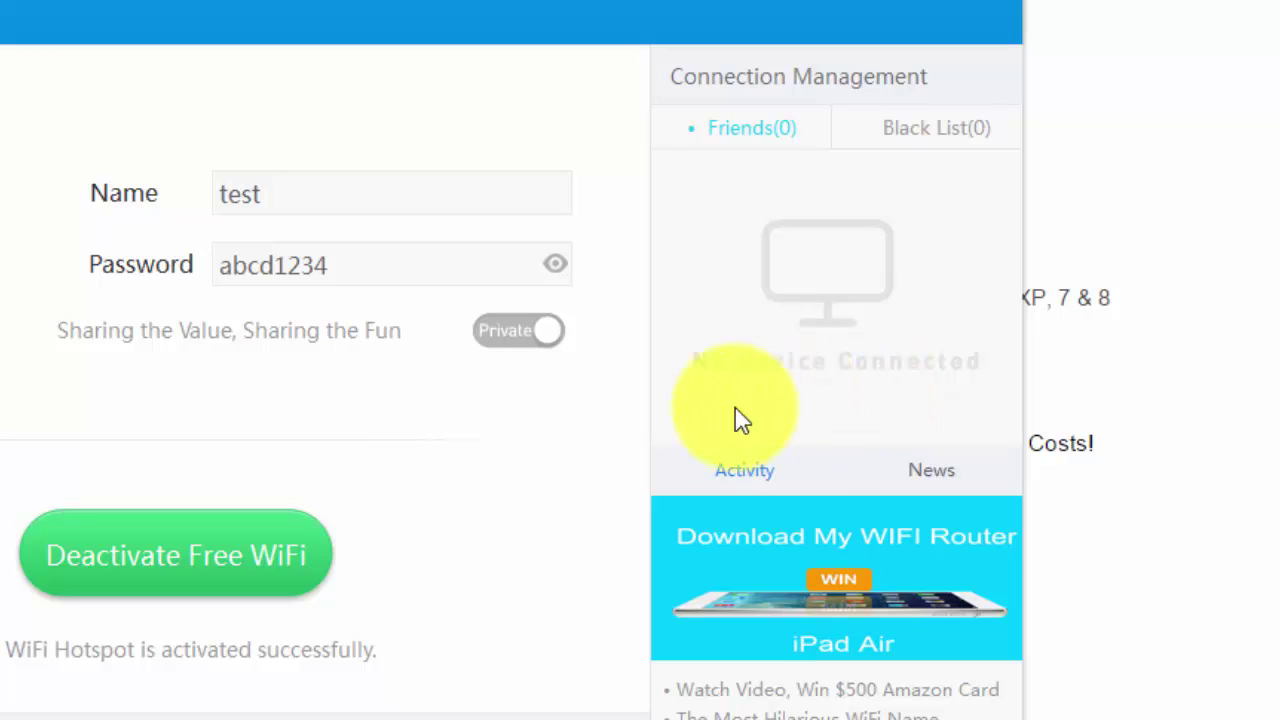
Bring up the phone's password prompt for the 'test' Wi-Fi network
left_click(700, 392)
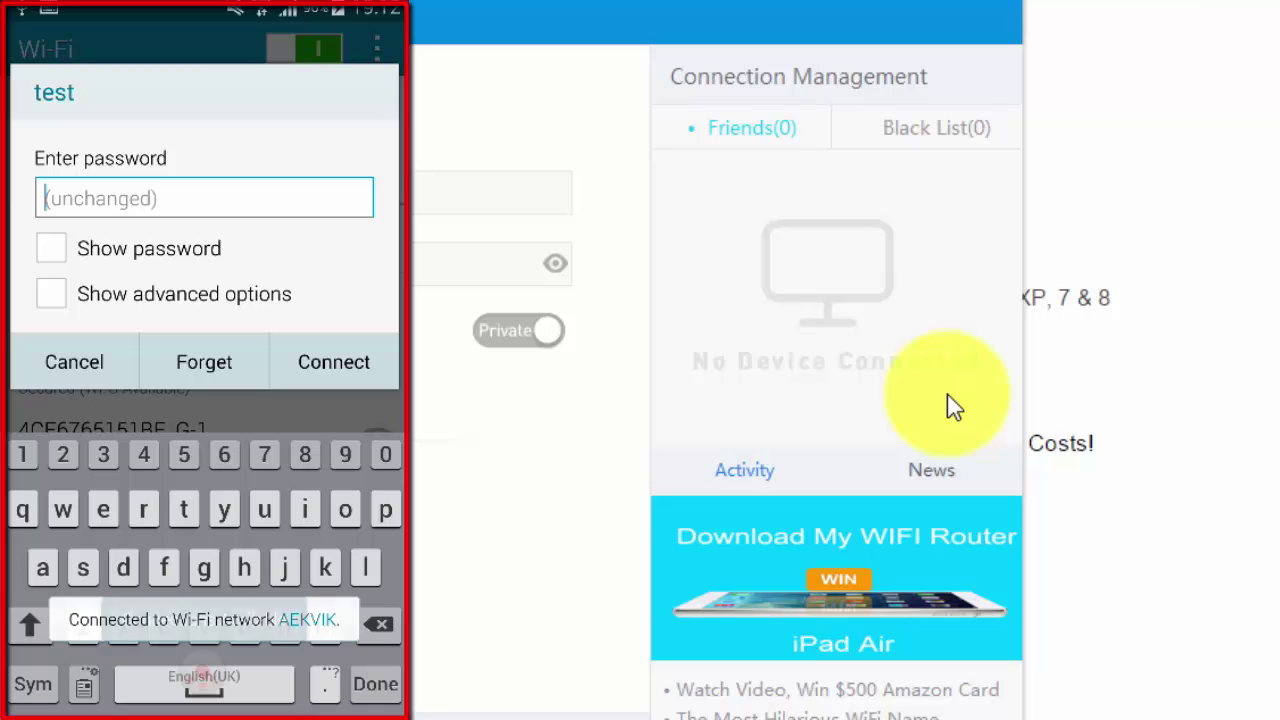
Enter the hotspot password on the phone with Show password ticked and connect to 'test'
type("a")
type("b")
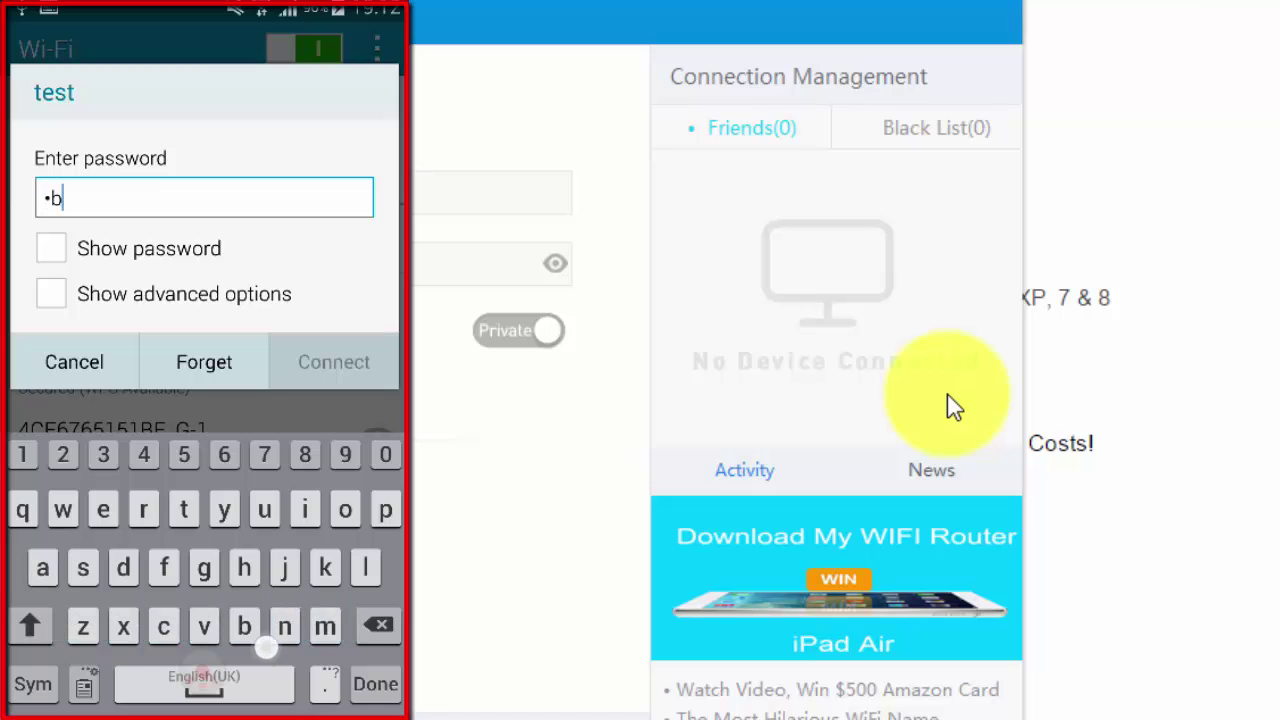
left_click(51, 248)
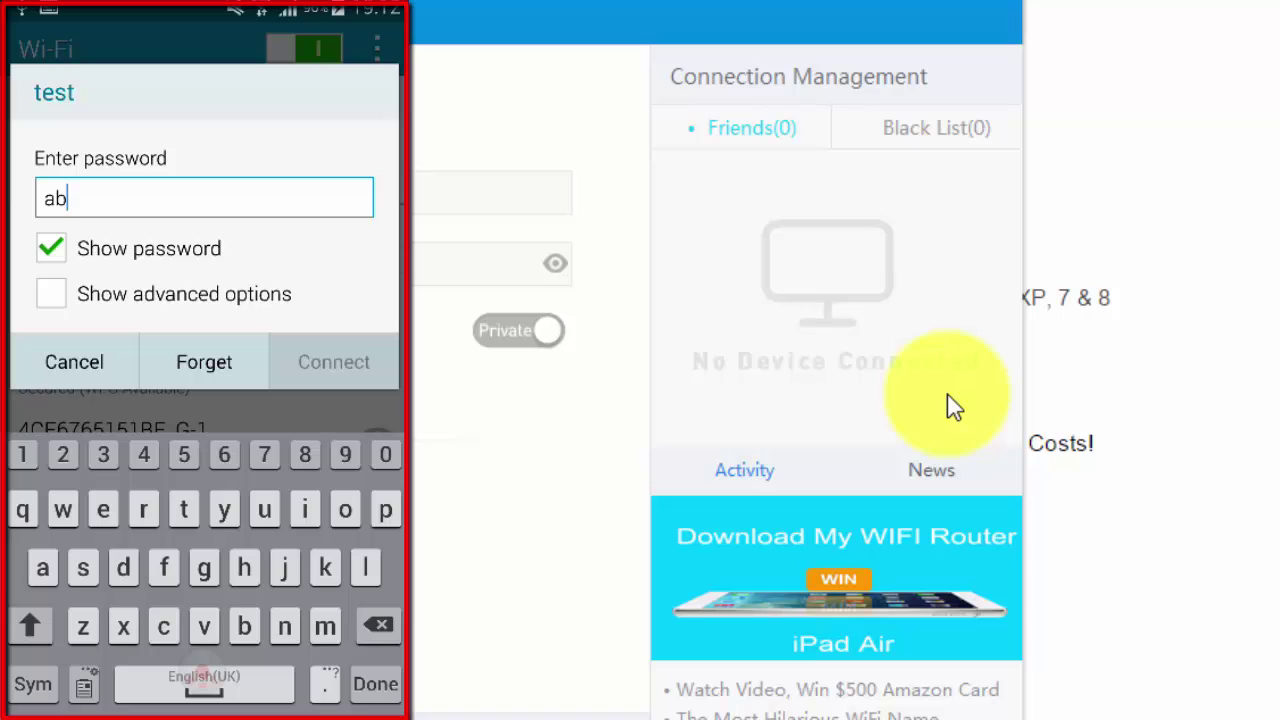
type("cd1")
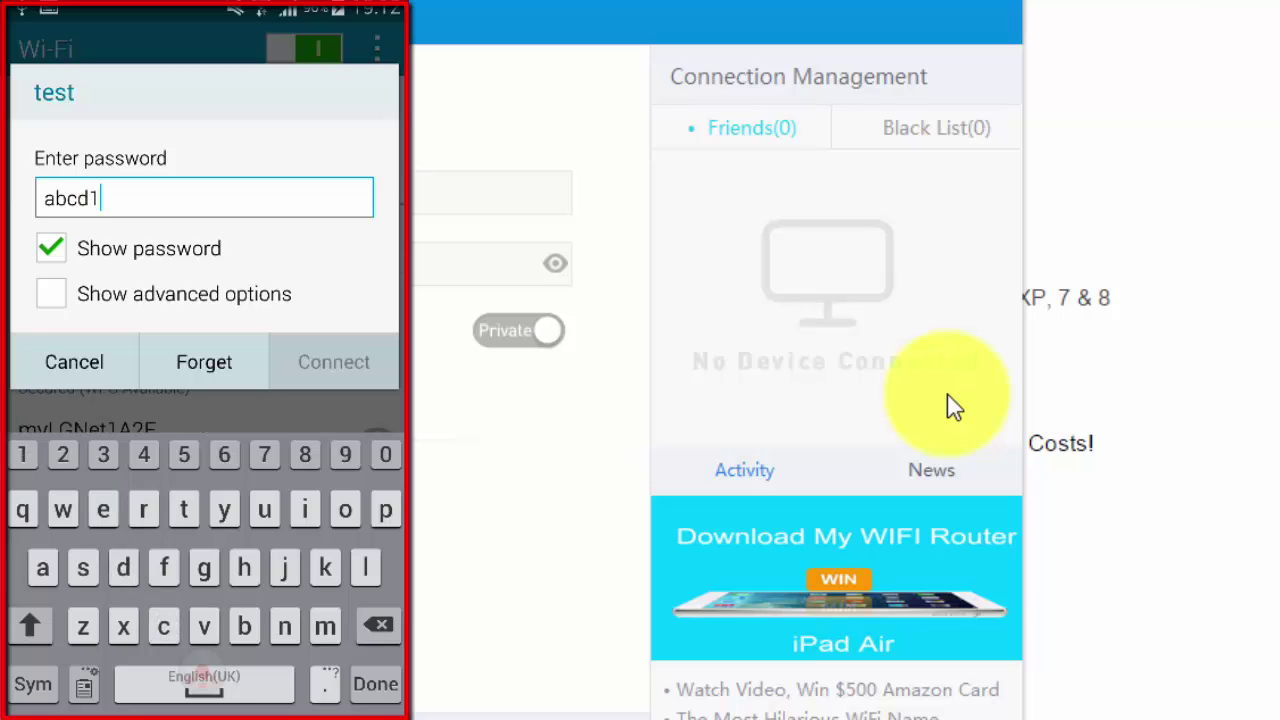
type("234")
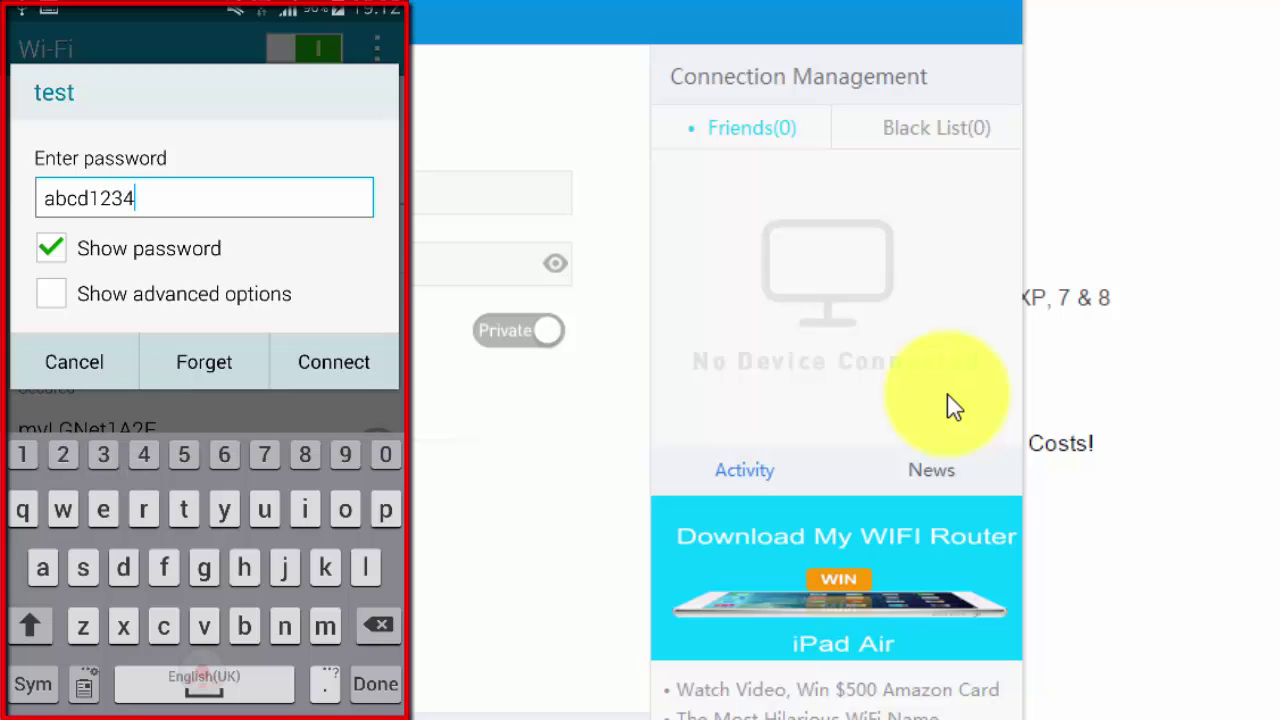
left_click(333, 362)
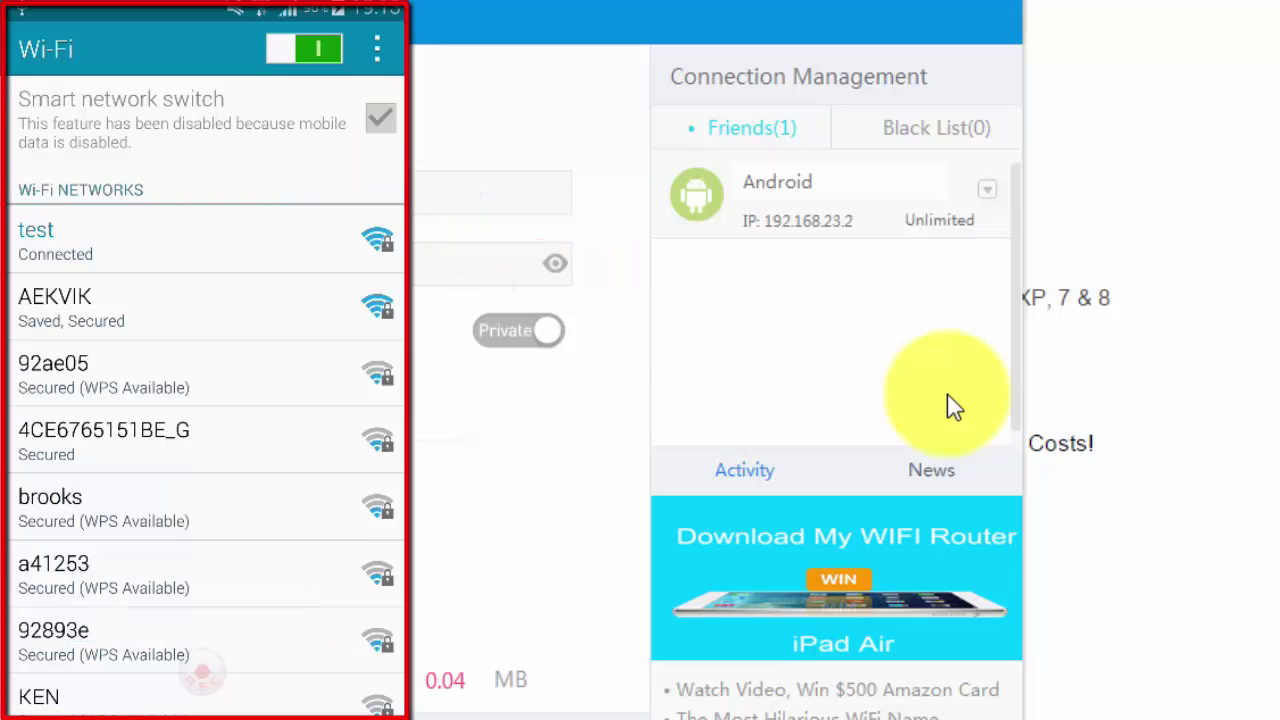
left_click_drag(851, 206, 686, 166)
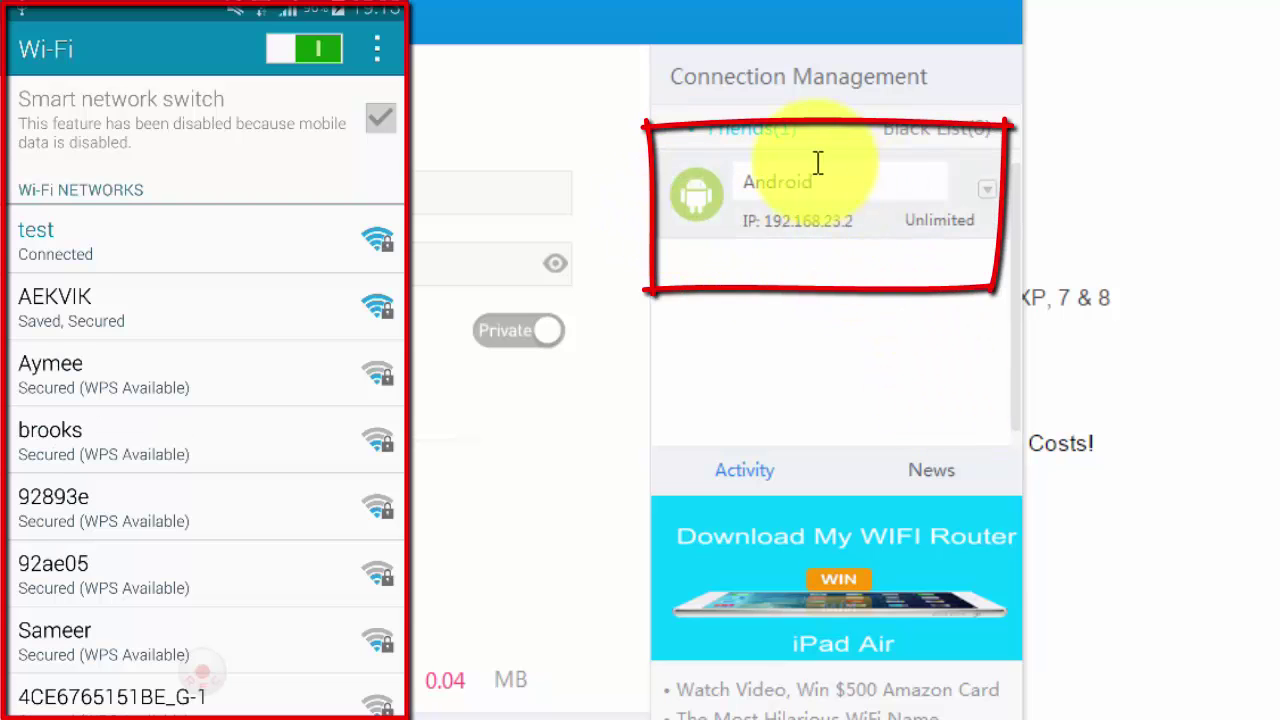